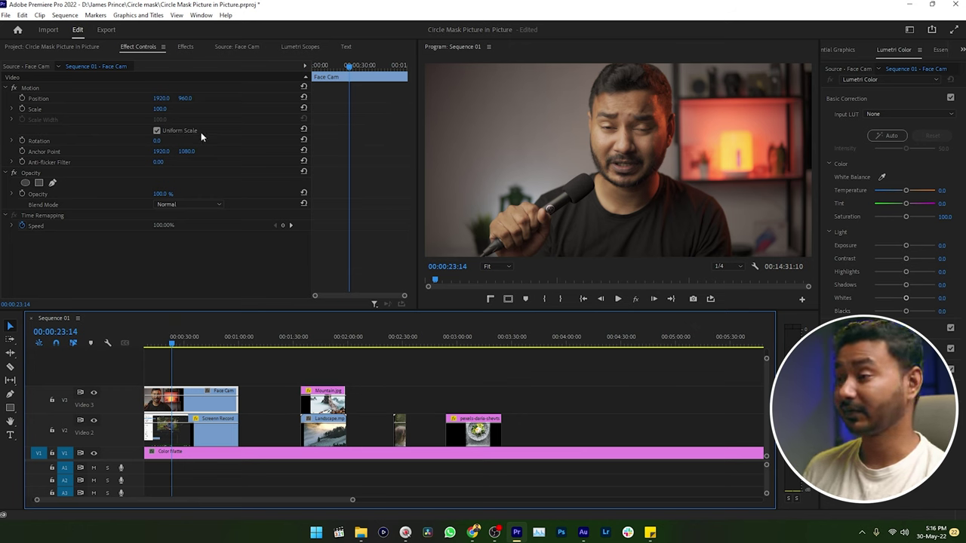
# Select the Face Cam clip's Opacity effect and show the Effect Controls panel
pyautogui.click(97, 173)
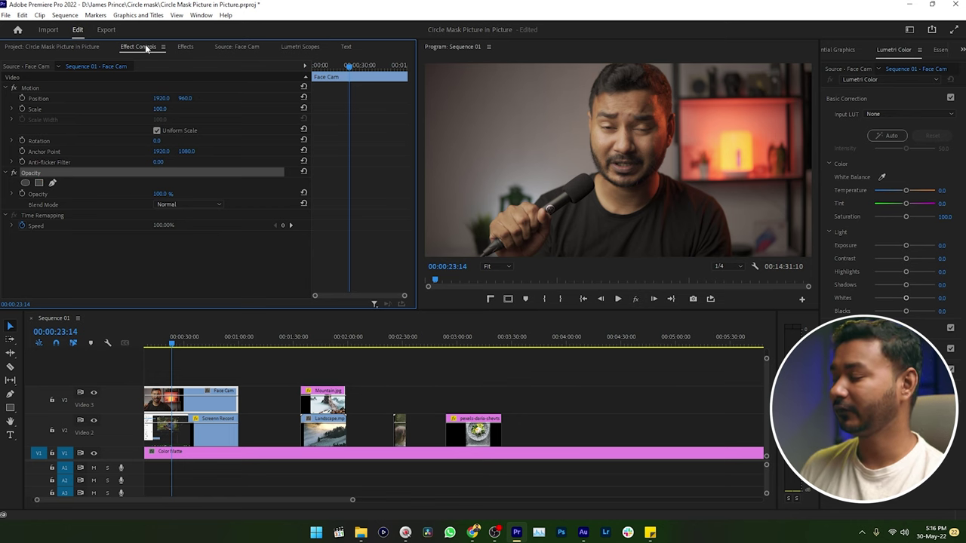
pyautogui.click(201, 15)
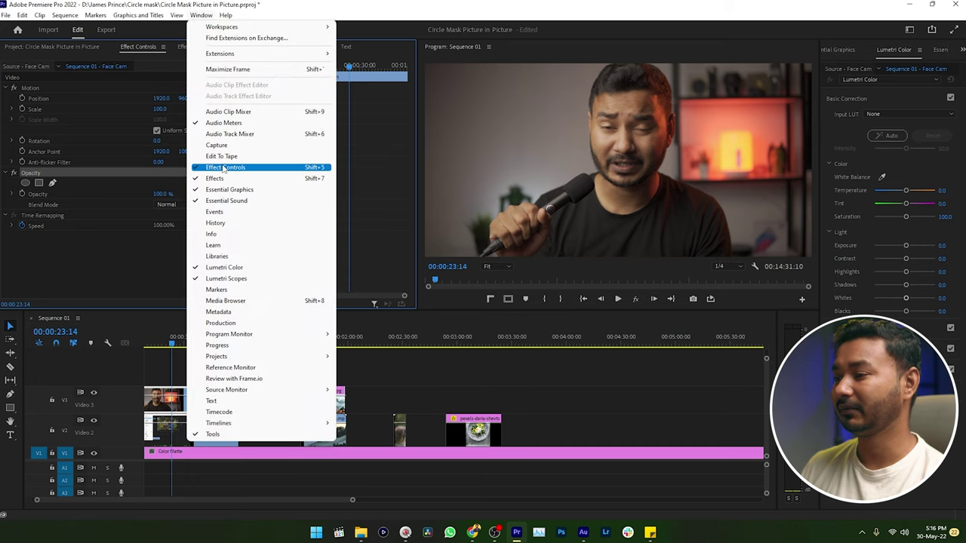
pyautogui.click(218, 169)
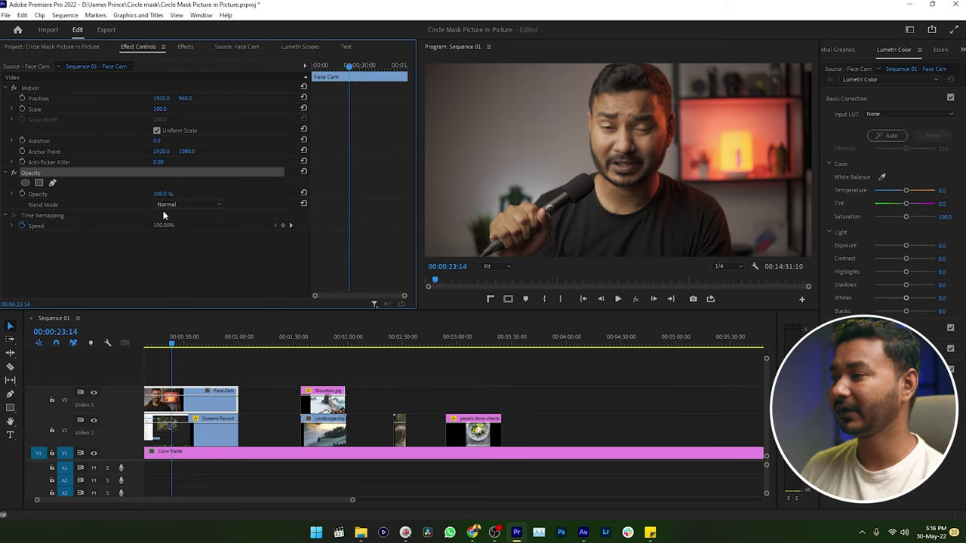
# Add an ellipse opacity mask and shape it into a circle over the man's face
pyautogui.click(25, 183)
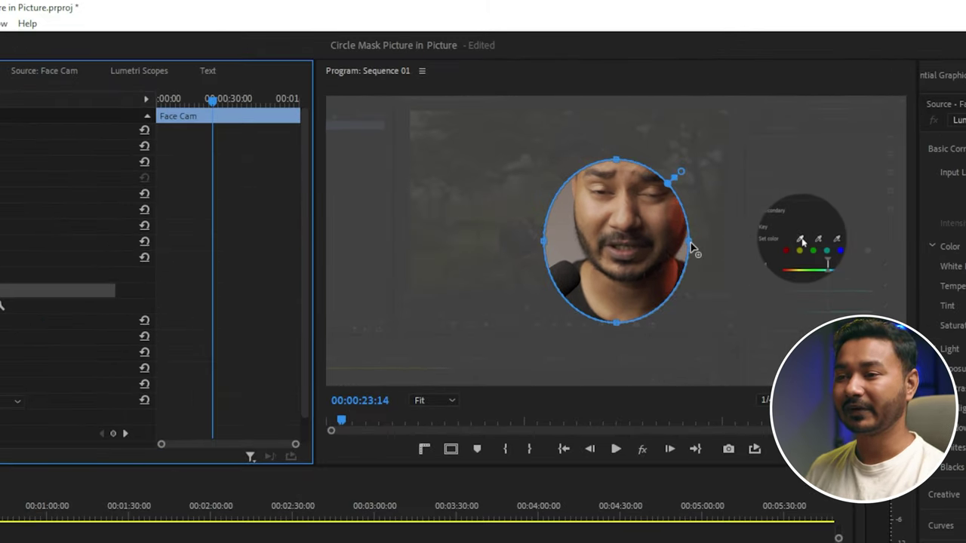
pyautogui.press('shift')
pyautogui.moveTo(692, 247)
pyautogui.mouseDown()
pyautogui.moveTo(794, 247)
pyautogui.moveTo(792, 257)
pyautogui.mouseUp()
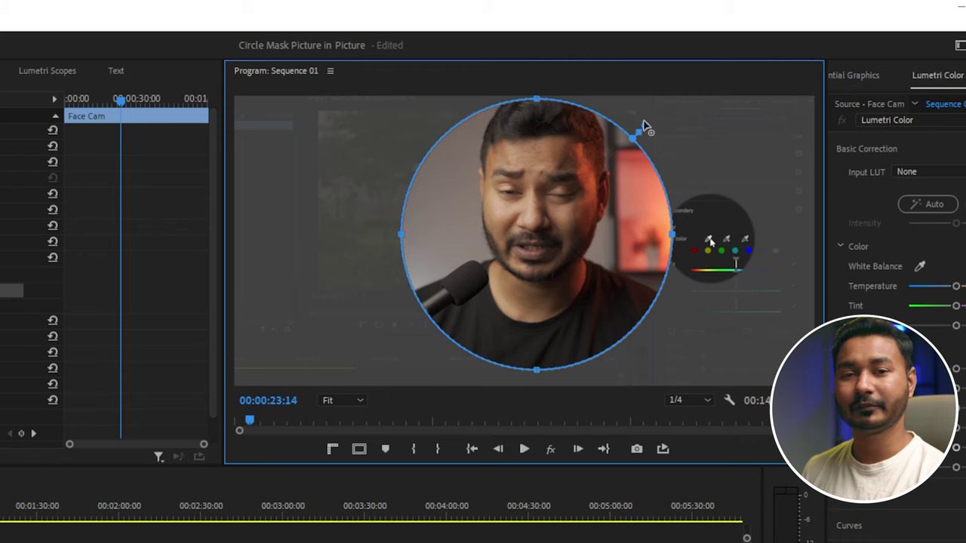
pyautogui.moveTo(642, 125); pyautogui.dragTo(581, 175)
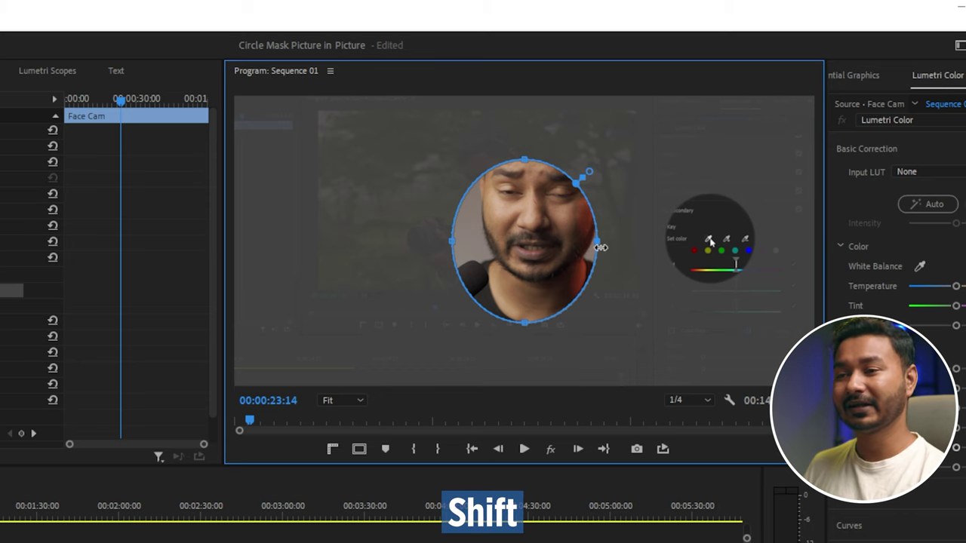
pyautogui.moveTo(600, 248); pyautogui.dragTo(754, 254)
pyautogui.moveTo(606, 244); pyautogui.dragTo(549, 239)
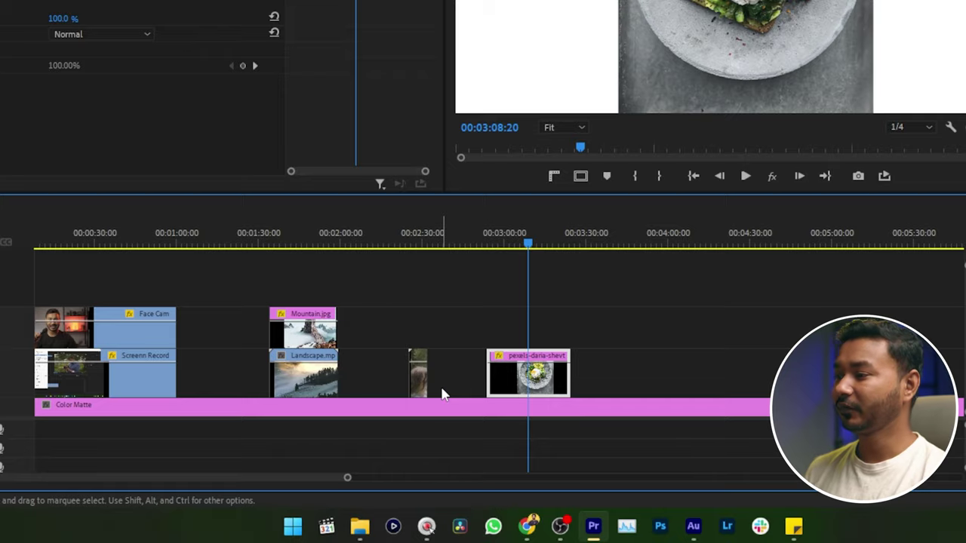
# Add an ellipse mask to the food photo, widened into a circle centred on the toast
pyautogui.click(43, 161)
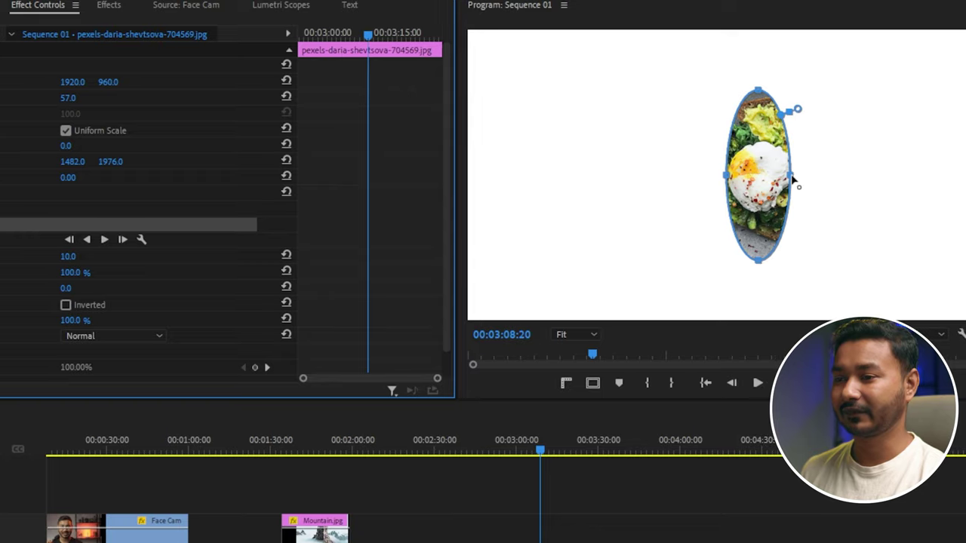
pyautogui.moveTo(793, 179); pyautogui.dragTo(908, 179)
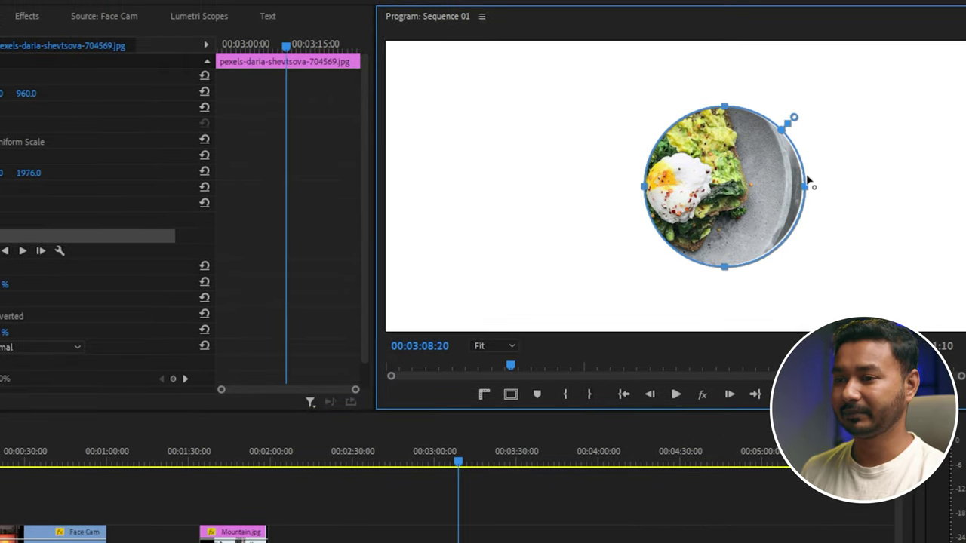
pyautogui.moveTo(722, 198); pyautogui.dragTo(670, 193)
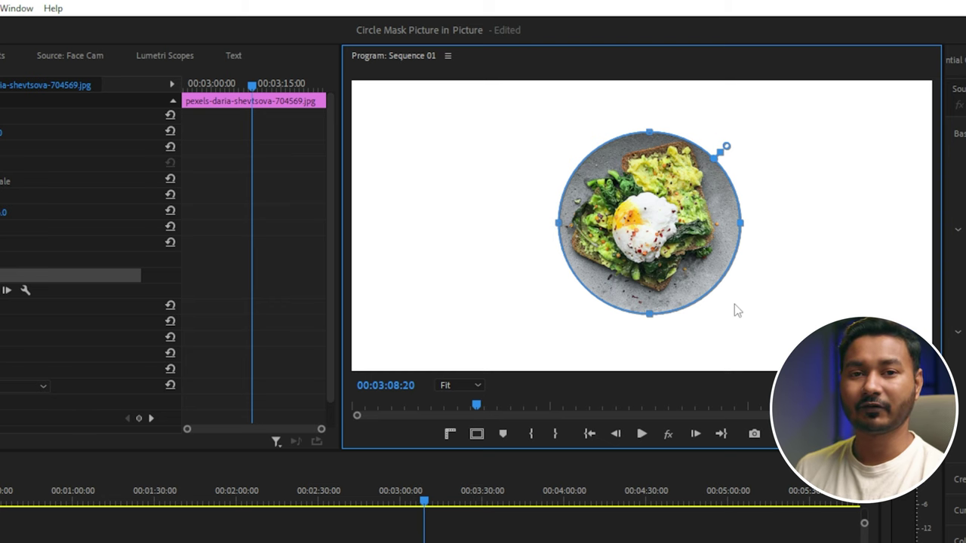
# Save the project, then undo an accidental stretch of the mask
pyautogui.hotkey('ctrl', 's')
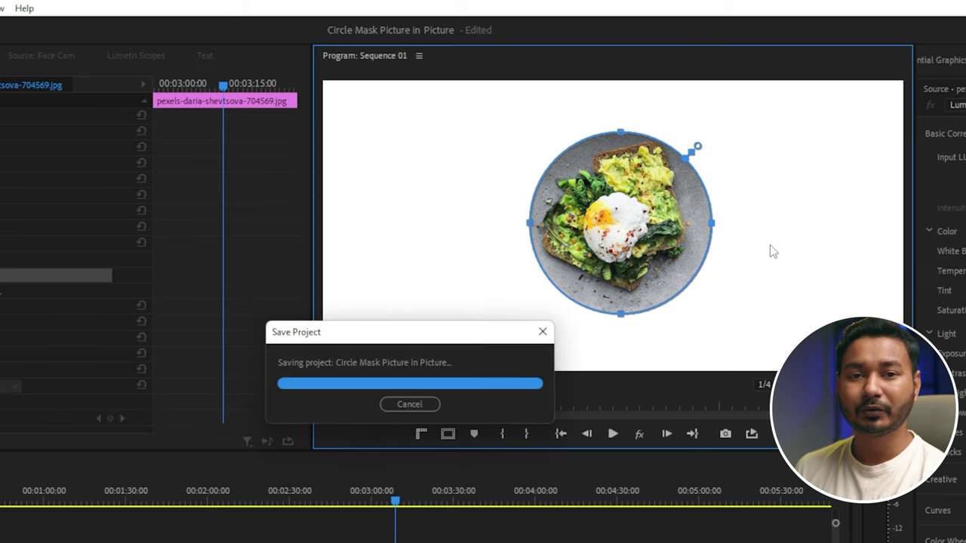
pyautogui.moveTo(713, 225); pyautogui.dragTo(730, 223)
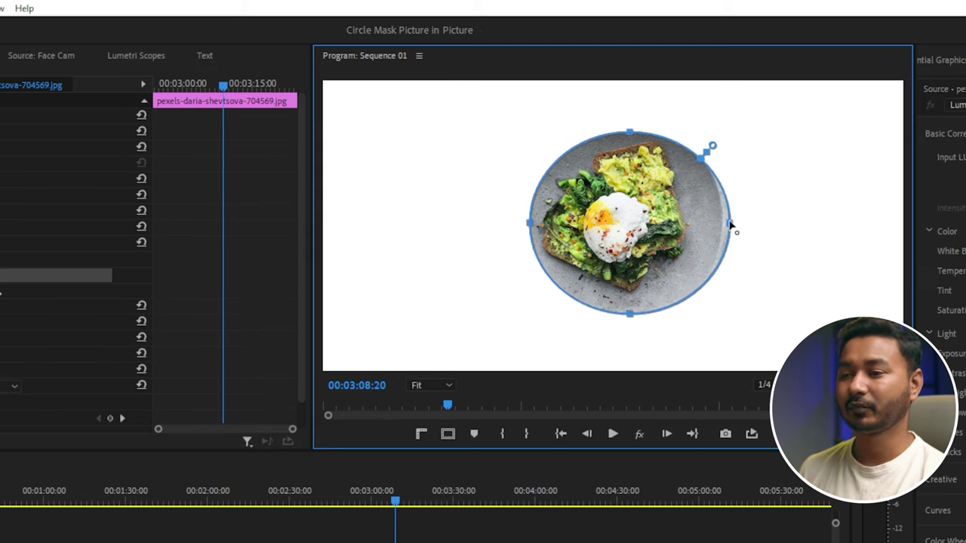
pyautogui.hotkey('ctrl', 'z')
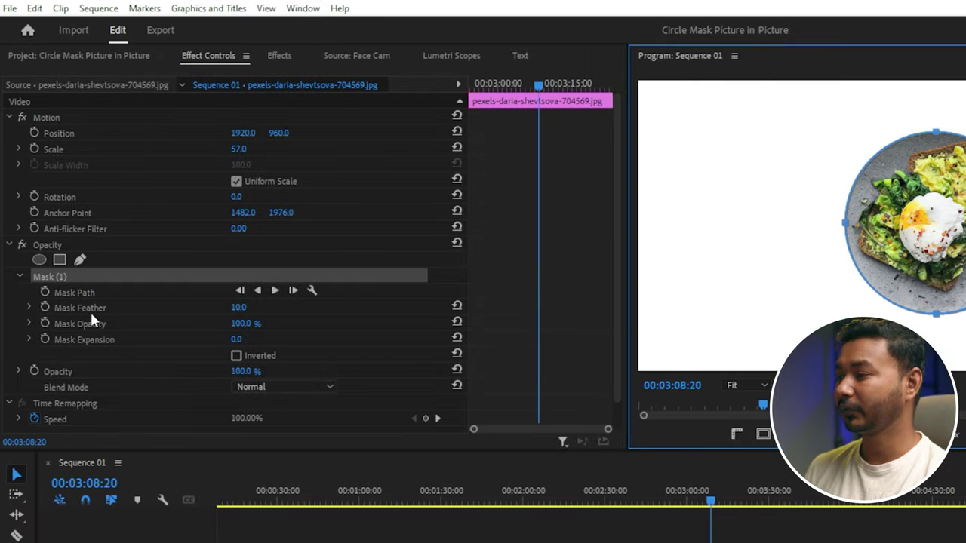
# Raise the food photo's Mask Expansion to about 326 so the circle covers the plate
pyautogui.click(56, 277)
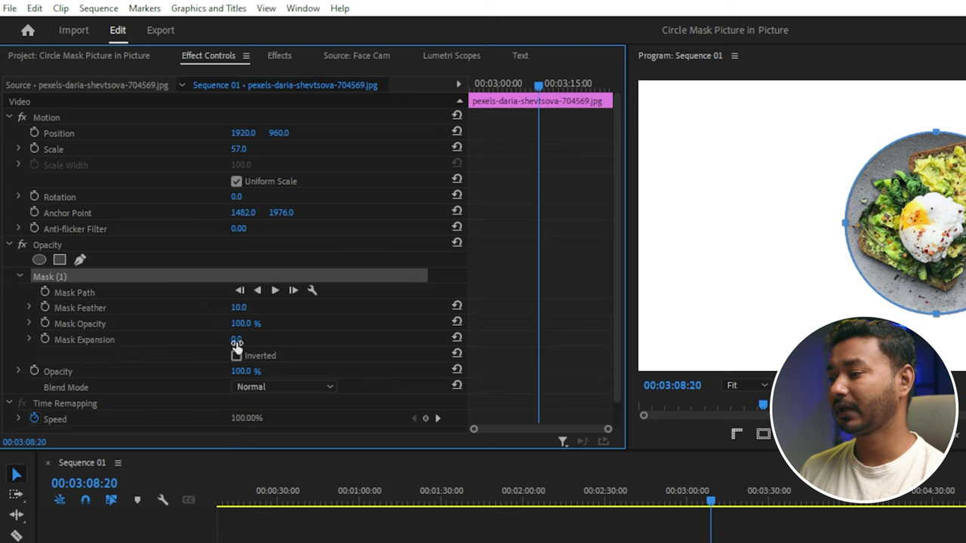
pyautogui.moveTo(236, 339); pyautogui.dragTo(423, 339)
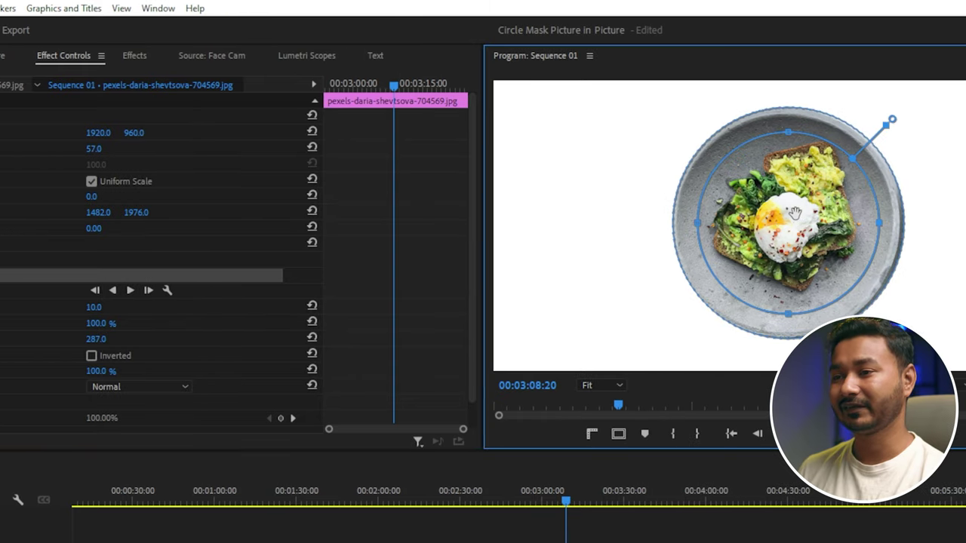
pyautogui.click(791, 215)
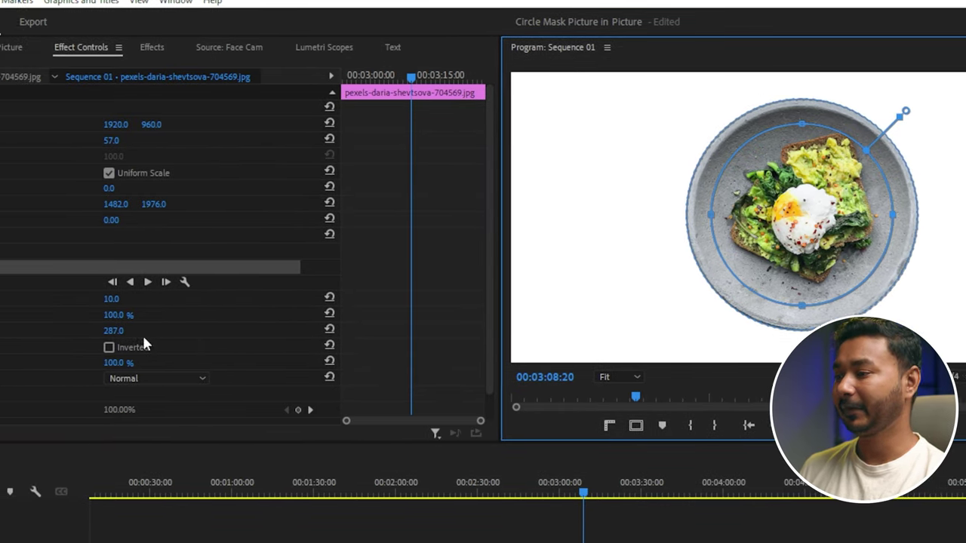
pyautogui.moveTo(113, 330); pyautogui.dragTo(143, 330)
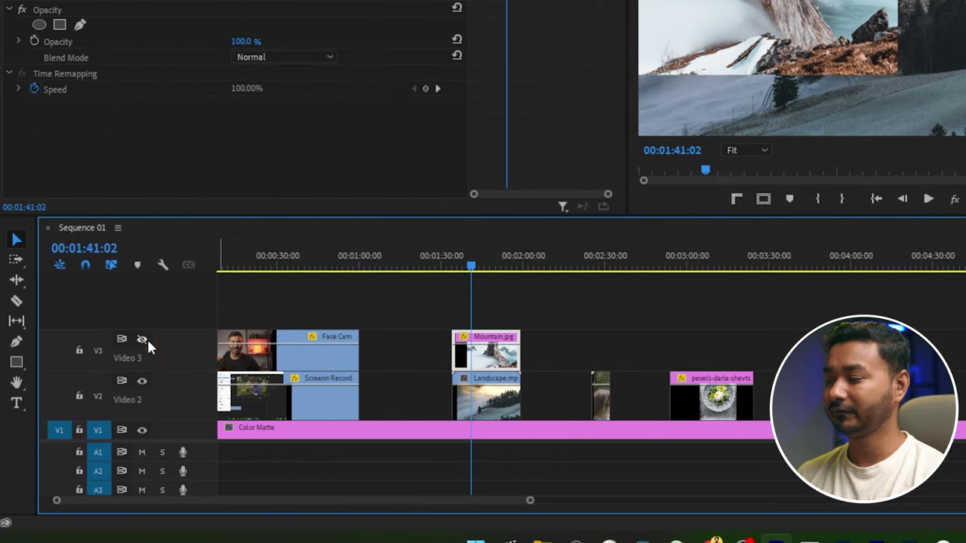
# Toggle the Video 3 output, select Mountain.jpg, and set the Program monitor zoom to 10%
pyautogui.click(143, 340)
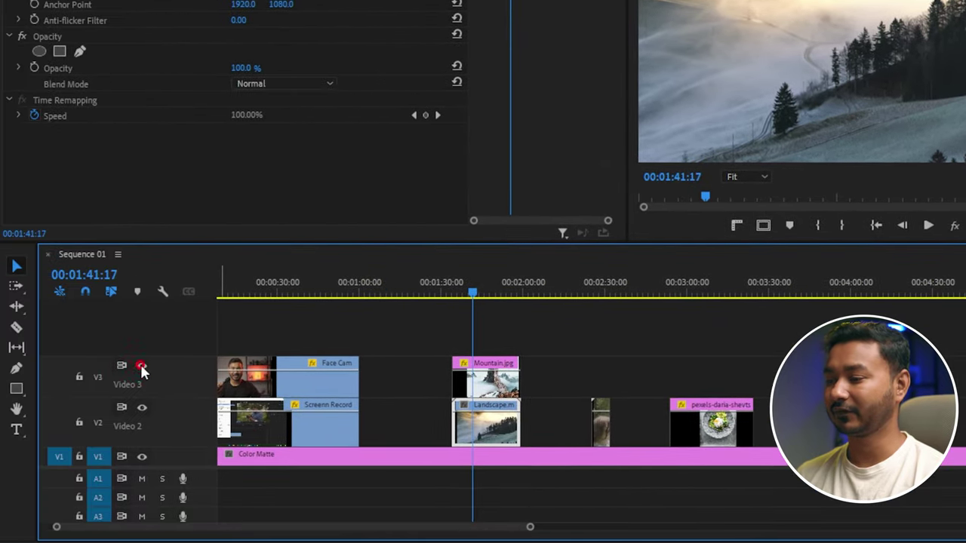
pyautogui.click(142, 364)
pyautogui.click(486, 366)
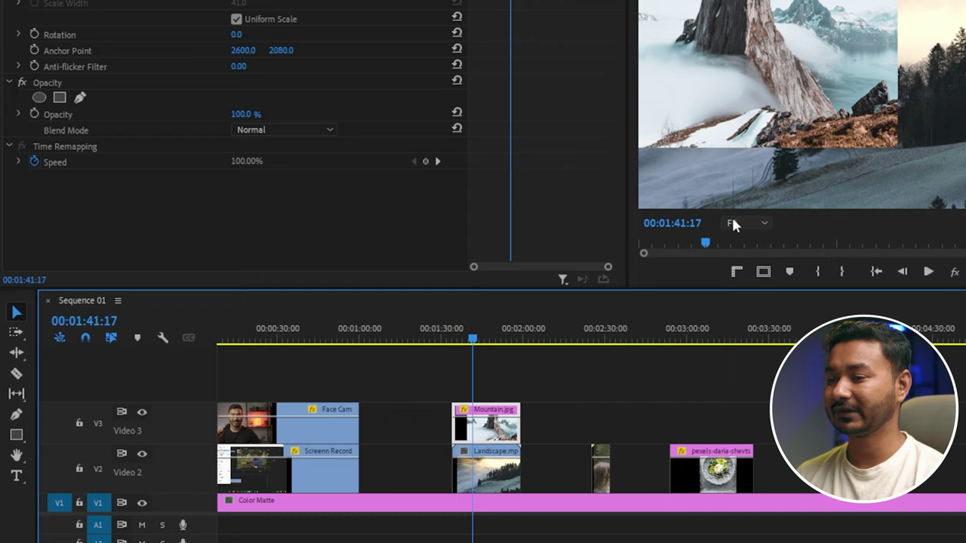
pyautogui.click(731, 223)
pyautogui.click(757, 254)
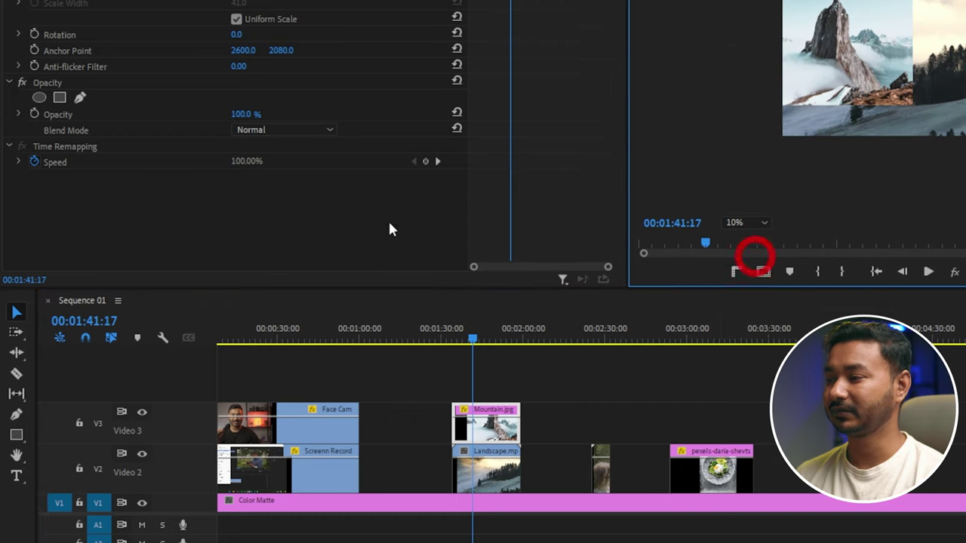
# Draw a closed freeform pen mask on the Mountain.jpg image
pyautogui.click(79, 169)
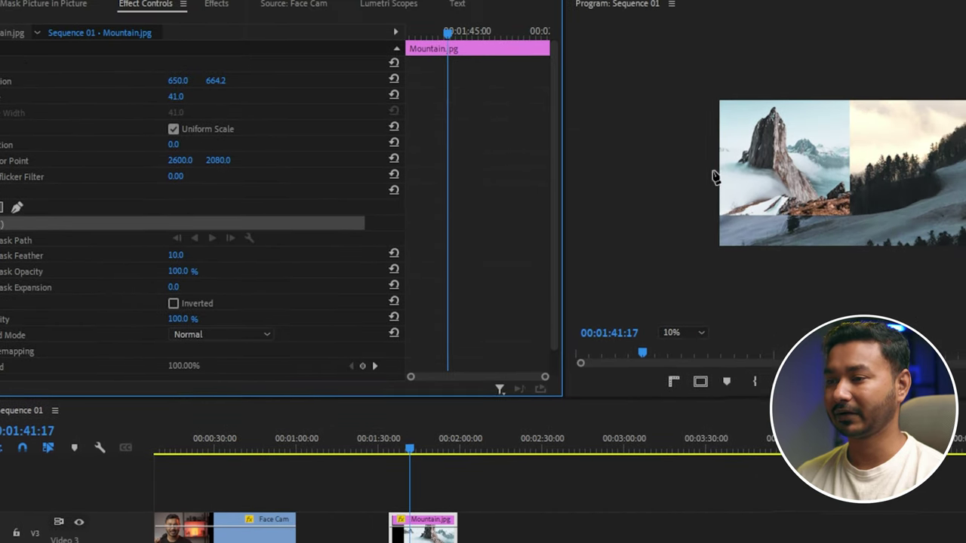
pyautogui.click(777, 139)
pyautogui.click(741, 201)
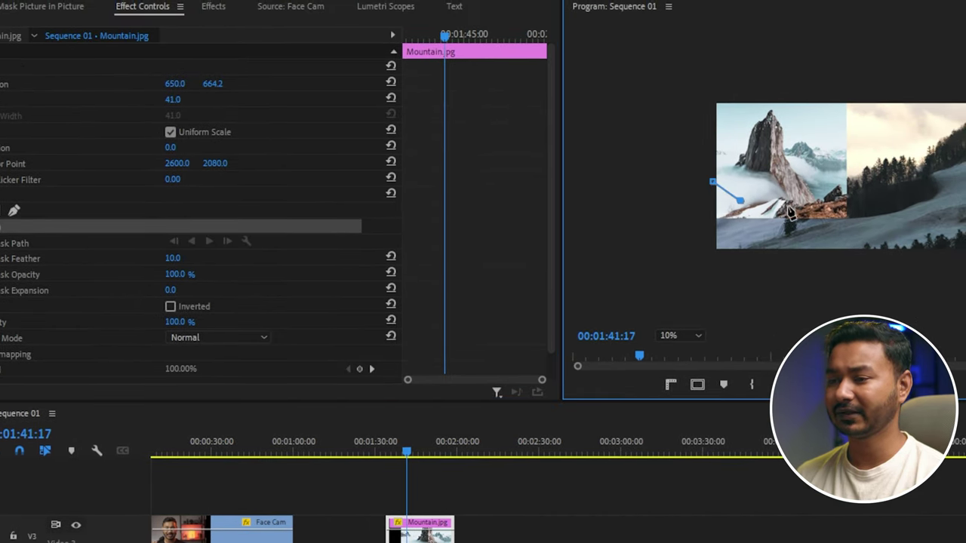
pyautogui.click(791, 205)
pyautogui.click(792, 199)
pyautogui.click(805, 151)
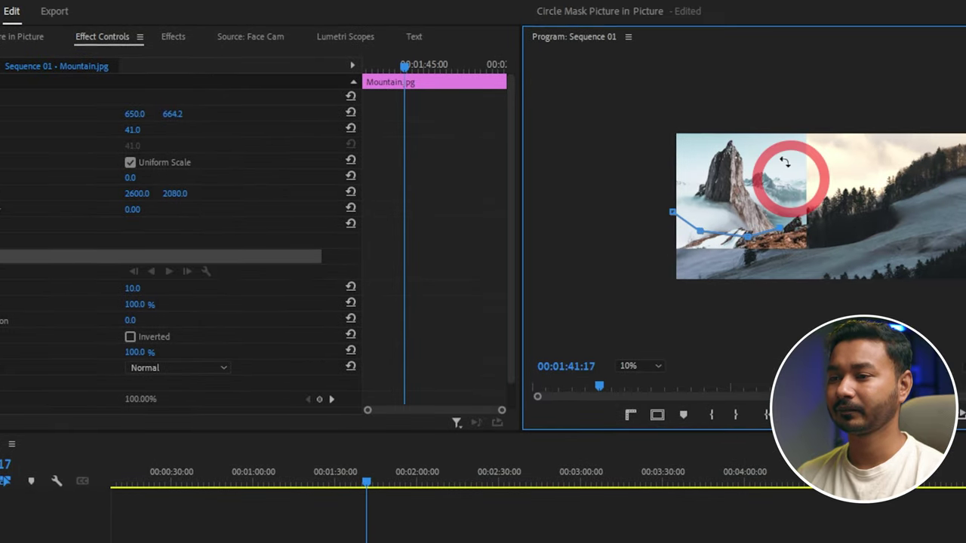
pyautogui.click(762, 126)
pyautogui.click(615, 129)
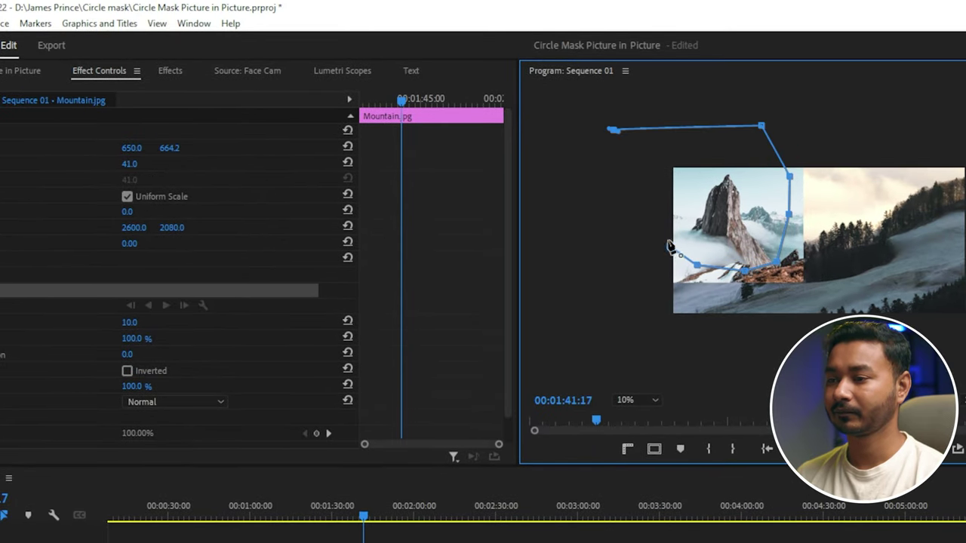
pyautogui.click(669, 246)
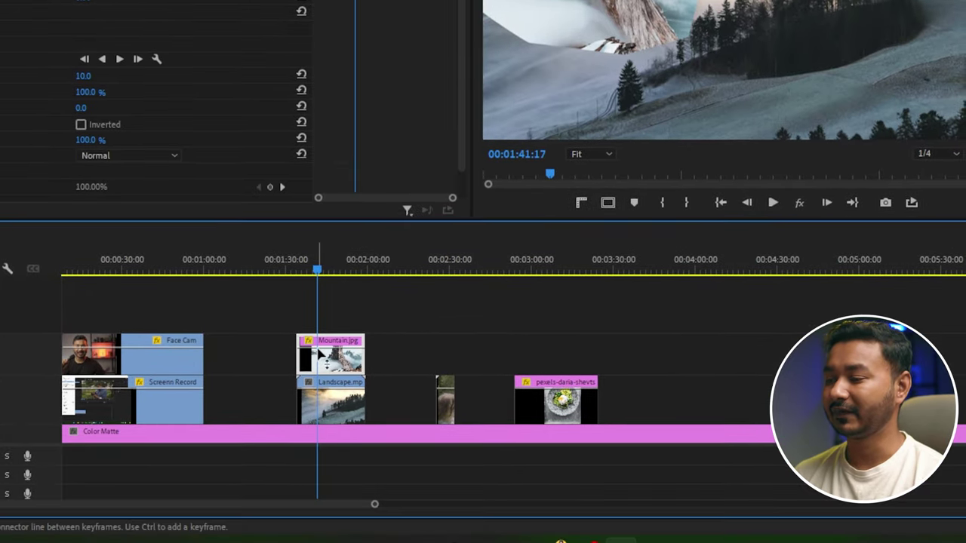
pyautogui.click(318, 407)
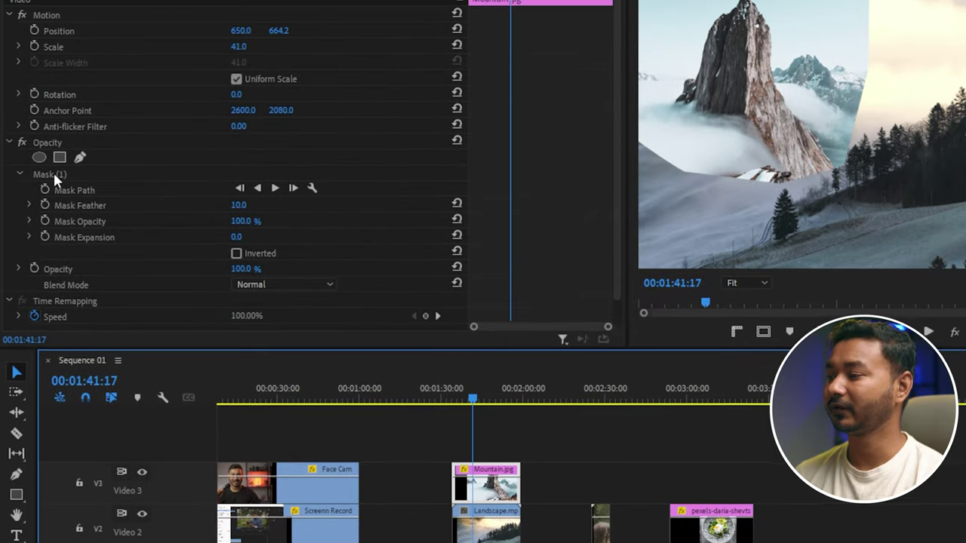
# Feather the Mountain mask to 694.2 via its on-screen handle, after undoing an initial scrub
pyautogui.click(53, 173)
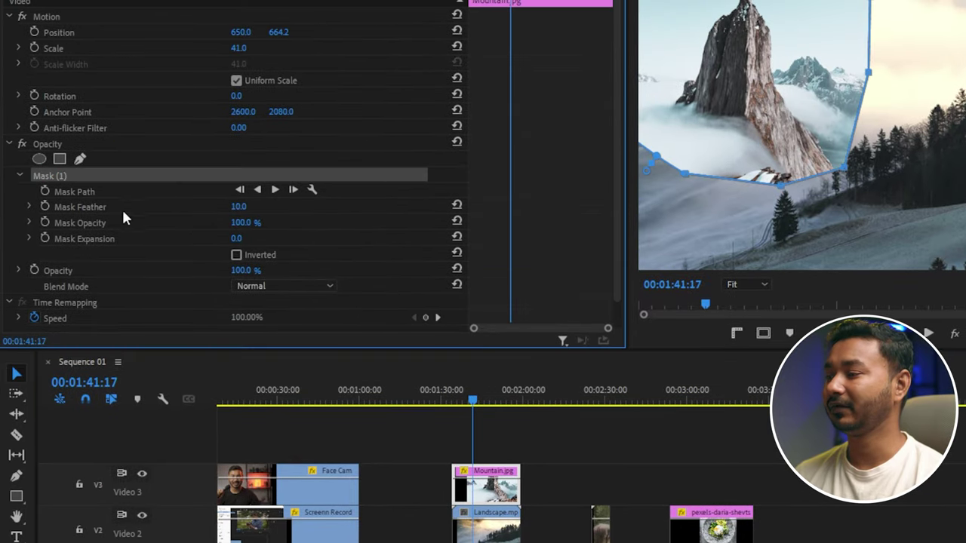
pyautogui.click(64, 207)
pyautogui.moveTo(238, 206); pyautogui.dragTo(287, 206)
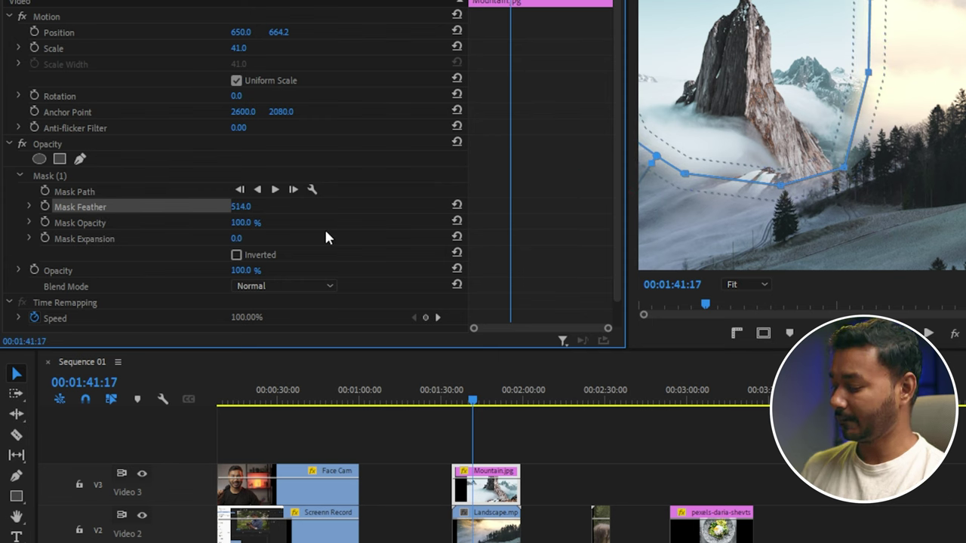
pyautogui.hotkey('ctrl', 'z')
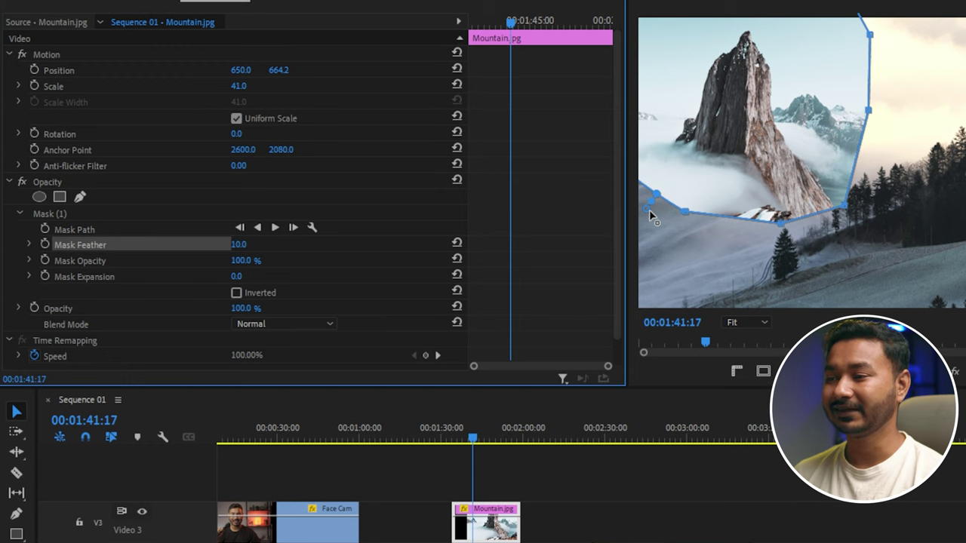
pyautogui.moveTo(646, 207)
pyautogui.mouseDown()
pyautogui.moveTo(631, 249)
pyautogui.moveTo(640, 237)
pyautogui.moveTo(633, 240)
pyautogui.mouseUp()
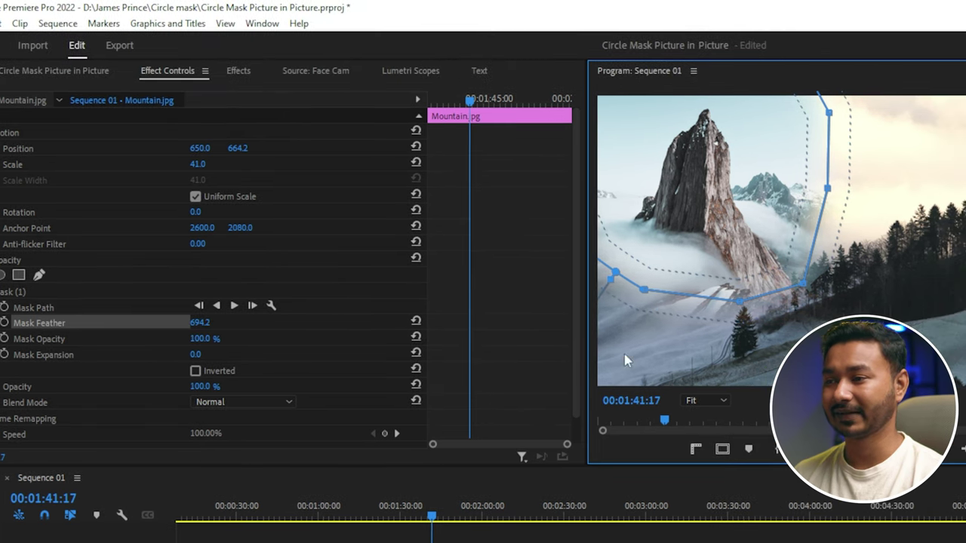
pyautogui.click(172, 303)
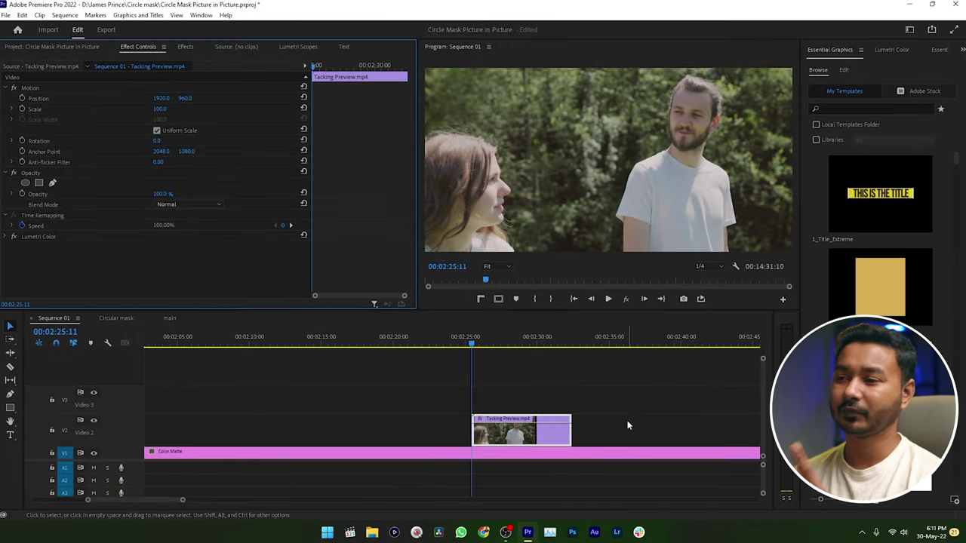
# Select the Tacking Preview clip and search the Effects panel for 'gau'
pyautogui.hscroll(3, 627, 426)
pyautogui.click(485, 411)
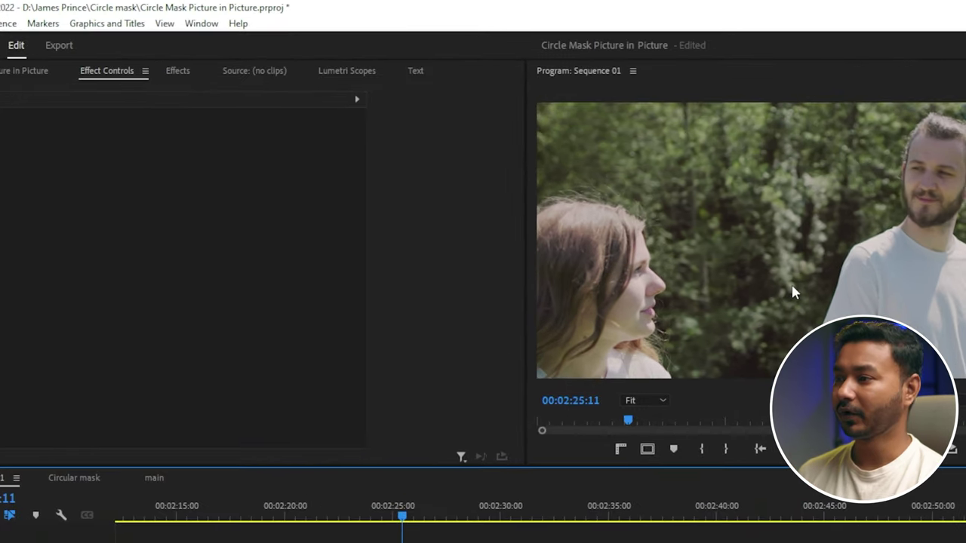
pyautogui.click(369, 432)
pyautogui.click(184, 47)
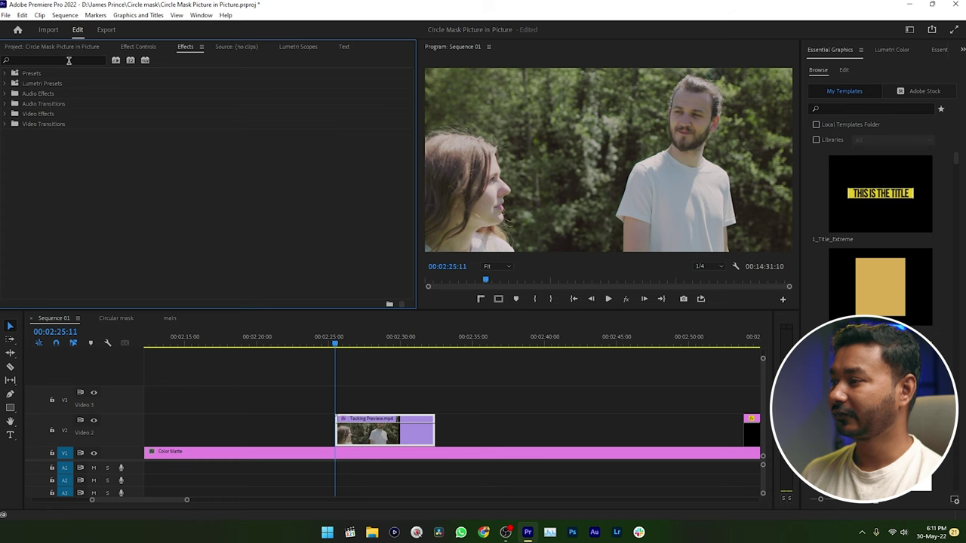
pyautogui.write('gau')
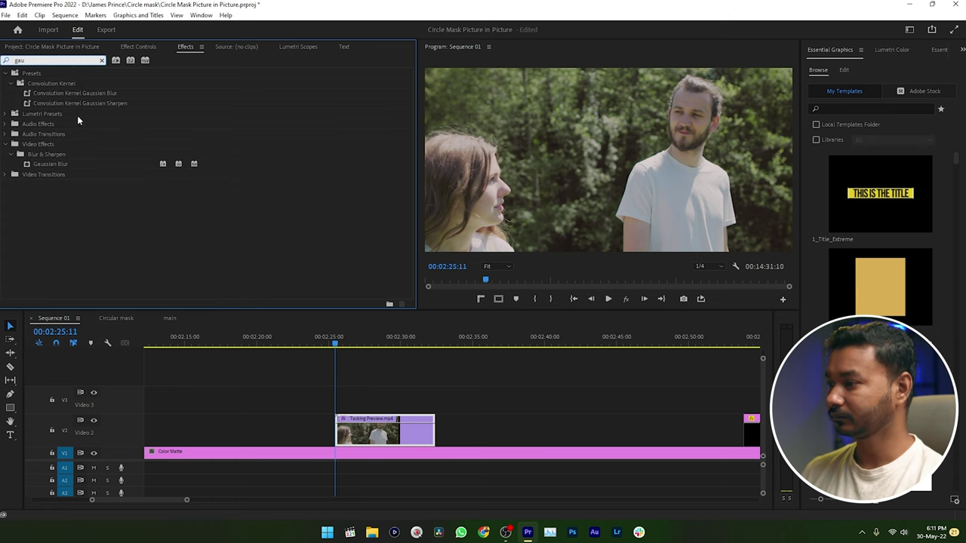
# Apply Gaussian Blur to Tacking Preview.mp4 and raise Blurriness to 108
pyautogui.moveTo(62, 163); pyautogui.dragTo(377, 436)
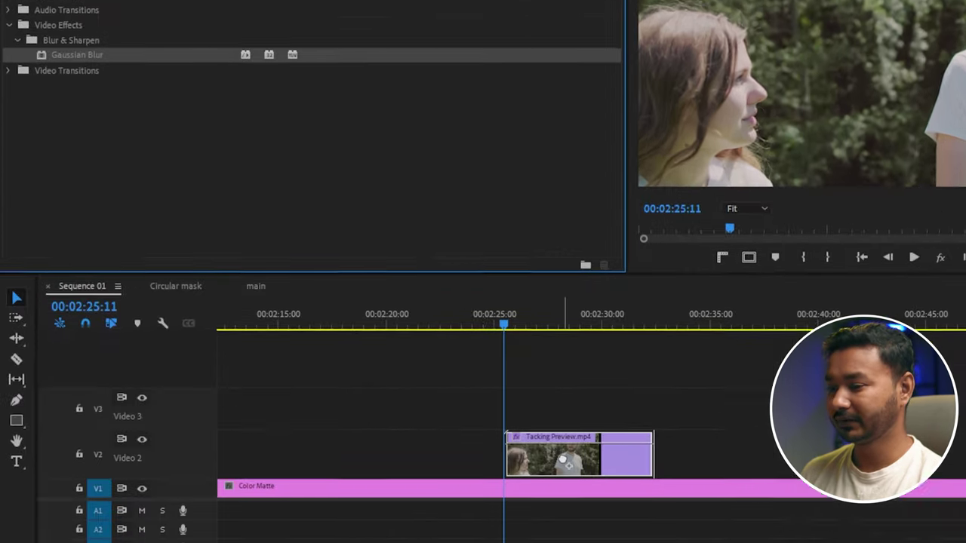
pyautogui.moveTo(563, 384); pyautogui.dragTo(564, 382)
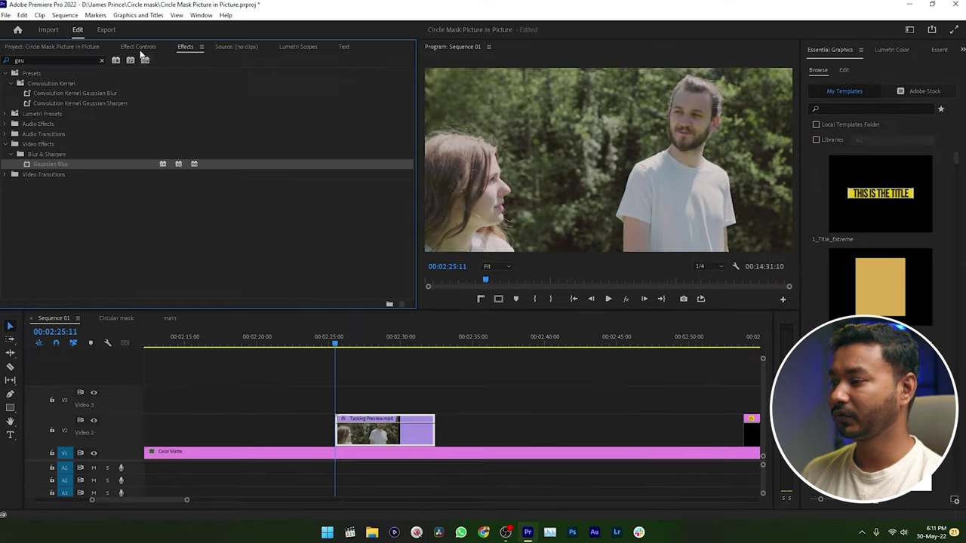
pyautogui.click(140, 48)
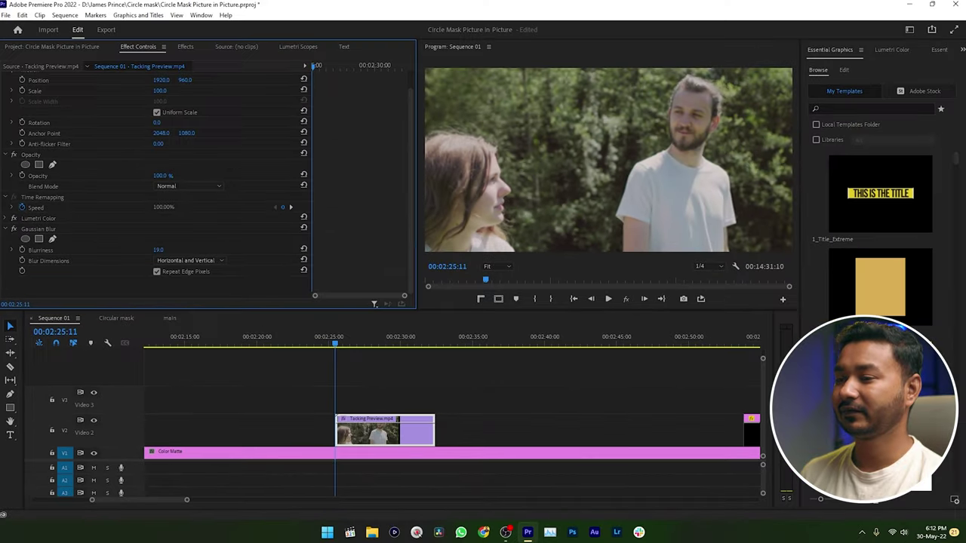
pyautogui.moveTo(170, 238); pyautogui.dragTo(197, 237)
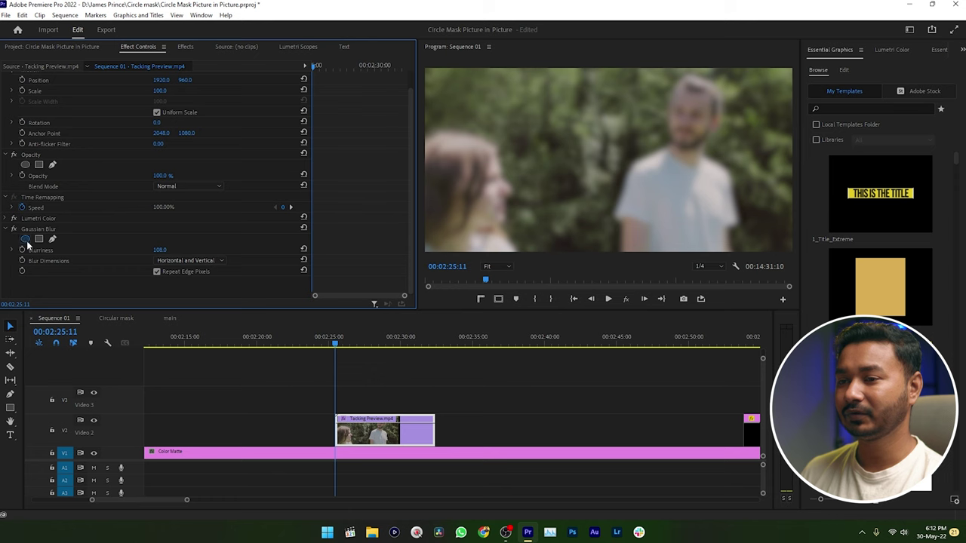
# Limit the Gaussian Blur to an ellipse mask over the man's face, then preview playback
pyautogui.click(25, 239)
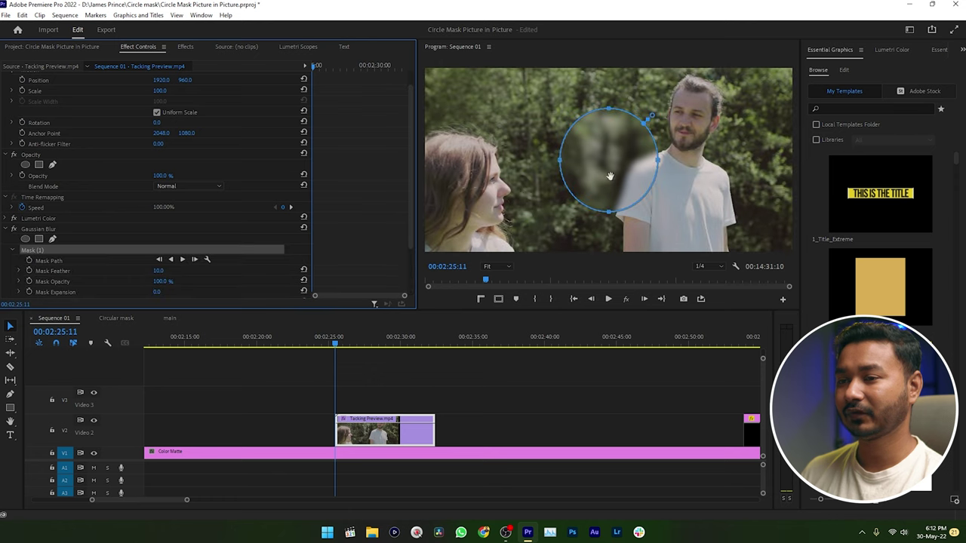
pyautogui.moveTo(610, 176); pyautogui.dragTo(706, 137)
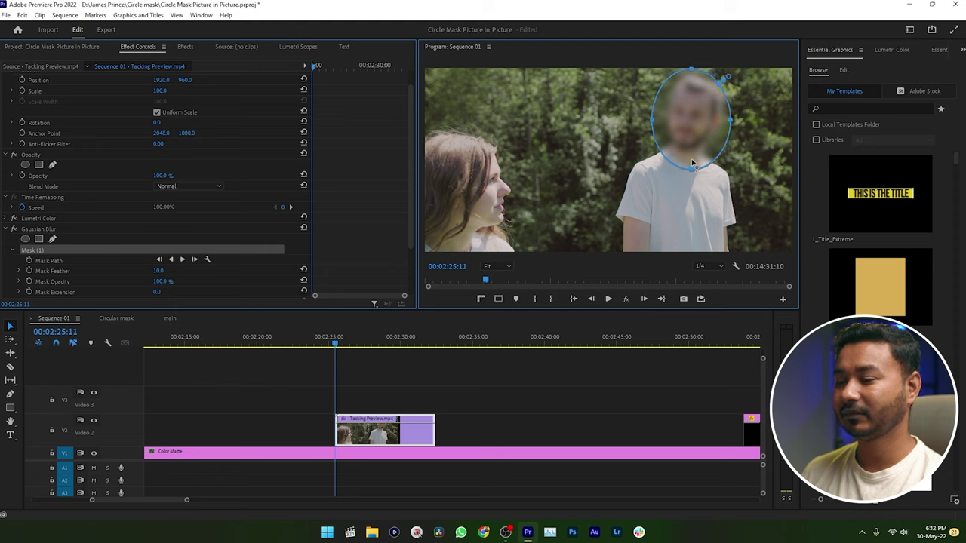
pyautogui.press('space')
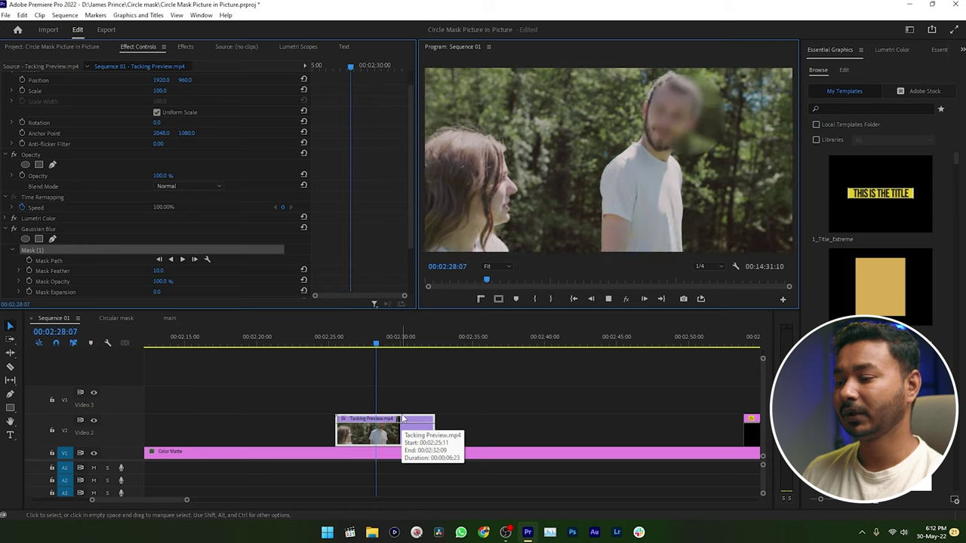
pyautogui.press('space')
pyautogui.click(337, 346)
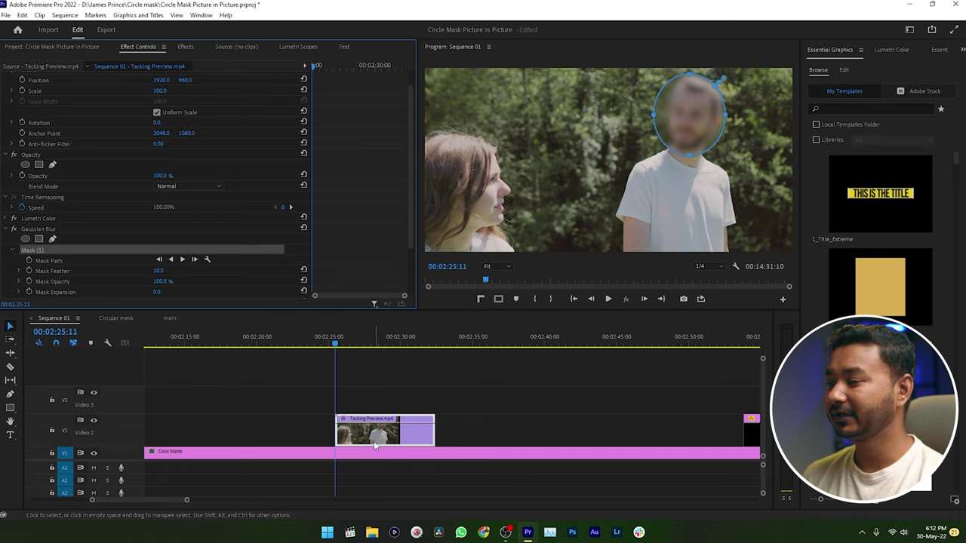
# Track the face-blur mask forward, stopping early around 00:02:28:06
pyautogui.click(374, 445)
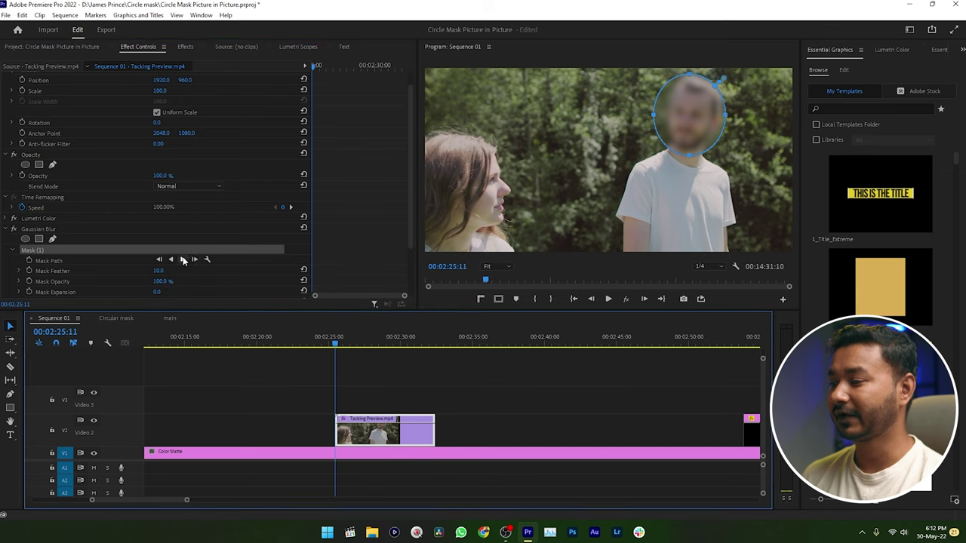
pyautogui.click(183, 260)
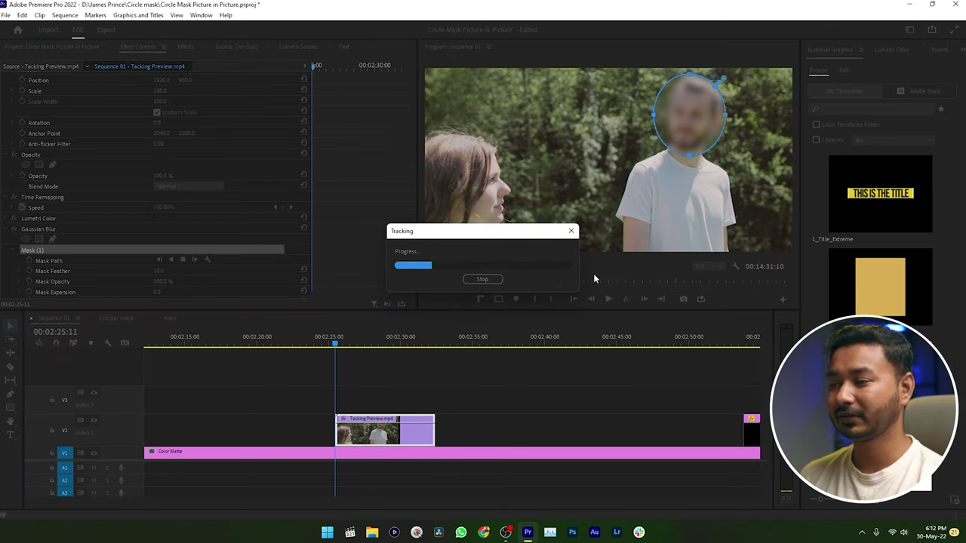
pyautogui.click(483, 279)
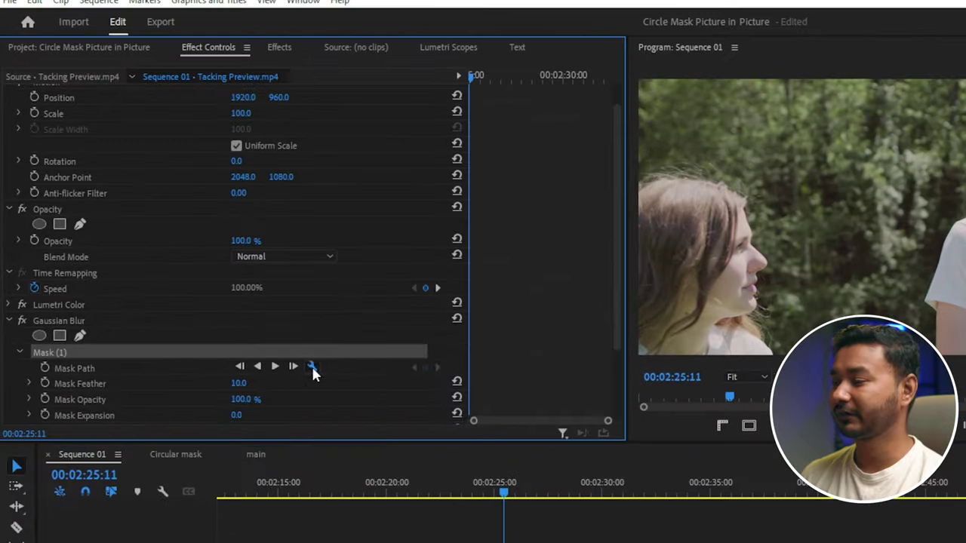
# Re-track the blur mask forward from 00:02:25:11, nudging it back onto his face midway
pyautogui.click(208, 261)
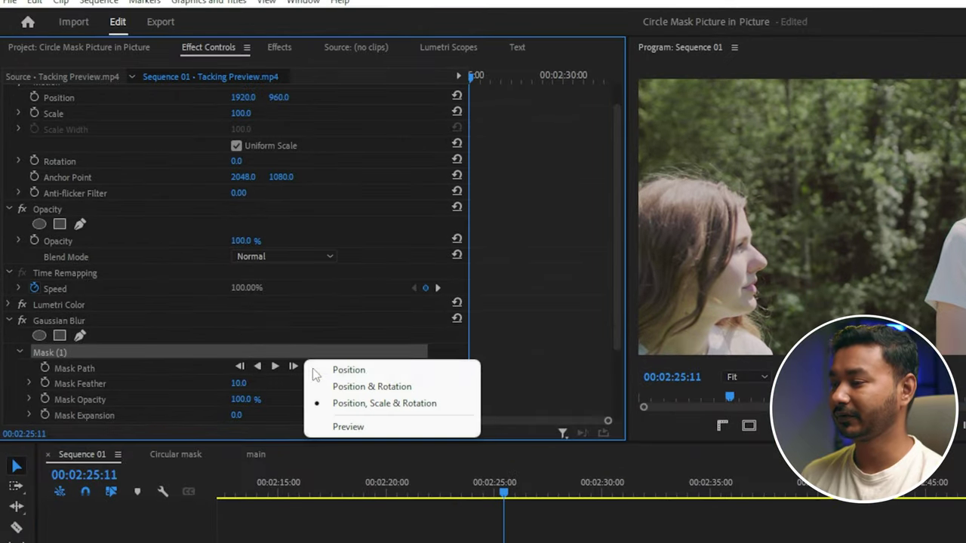
pyautogui.click(360, 427)
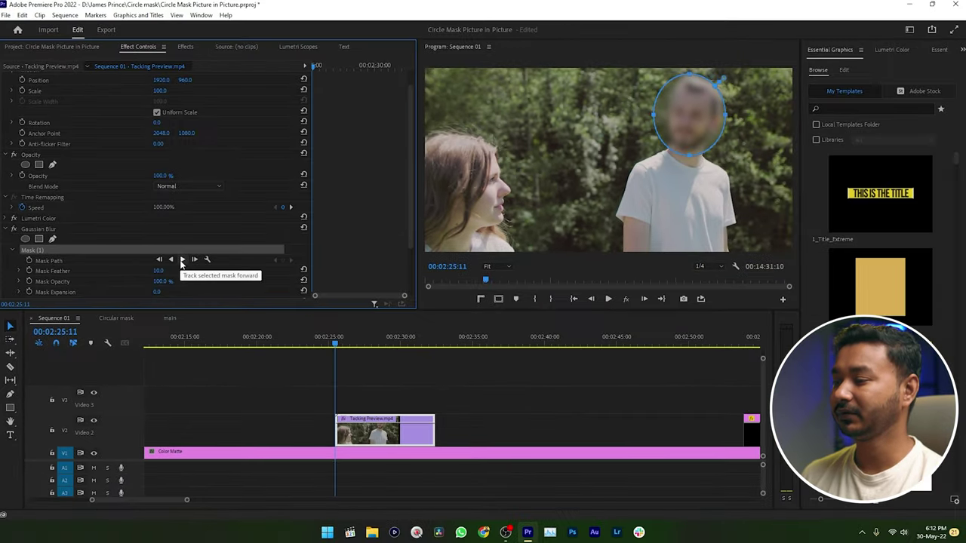
pyautogui.click(181, 260)
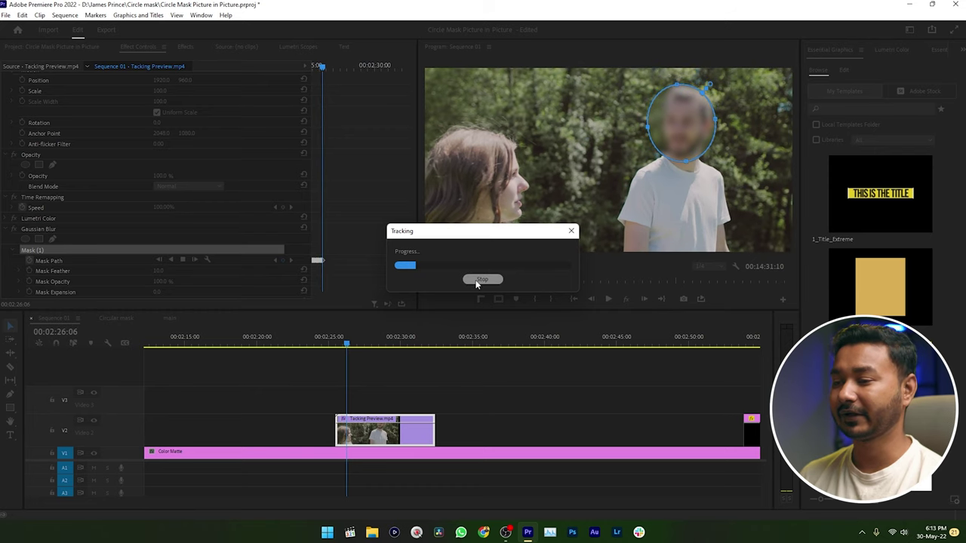
pyautogui.moveTo(666, 133); pyautogui.dragTo(670, 132)
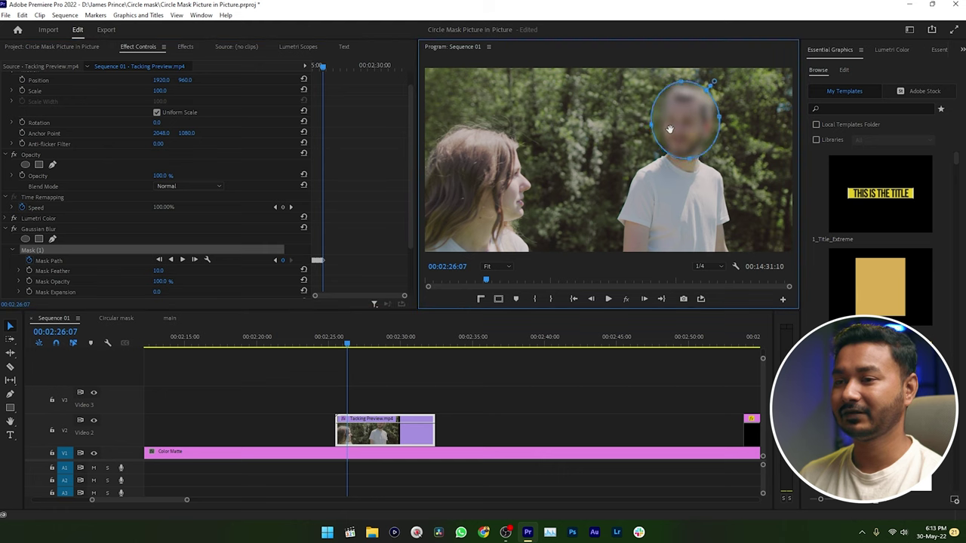
pyautogui.click(182, 259)
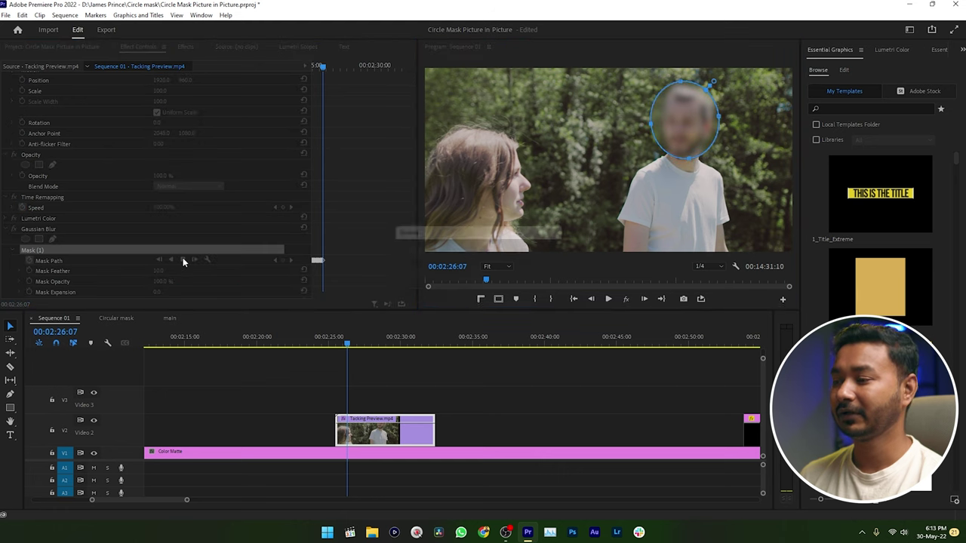